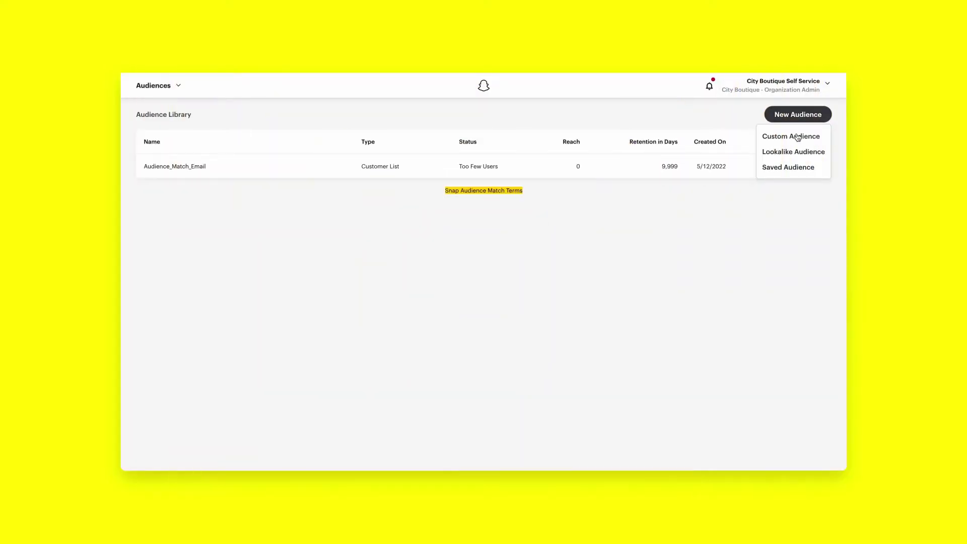
- Choose Custom Audience from the New Audience menu to see the audience source options
left_click(797, 138)
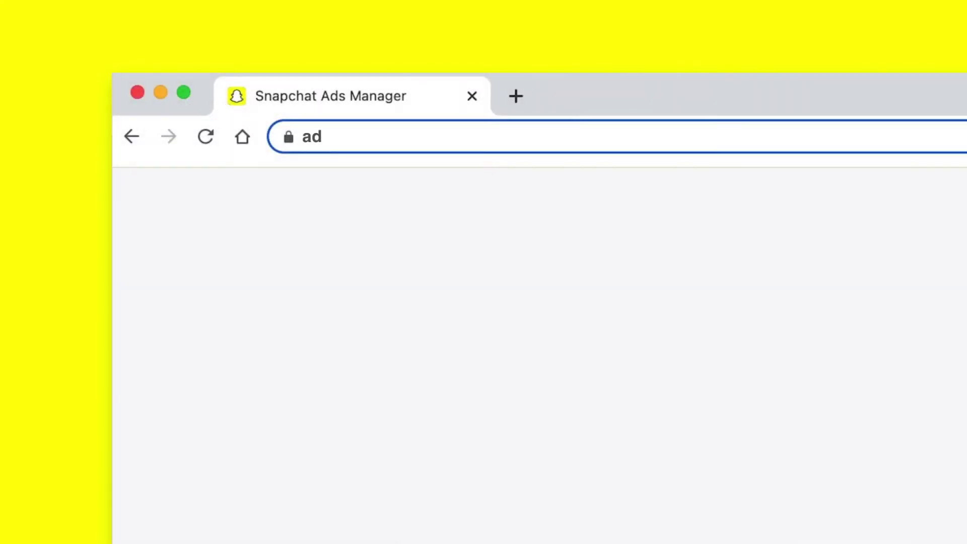
- Load ads.snapchat.com and go to the Audience Library through the Ads Manager sections menu
type("s.snapchat.com")
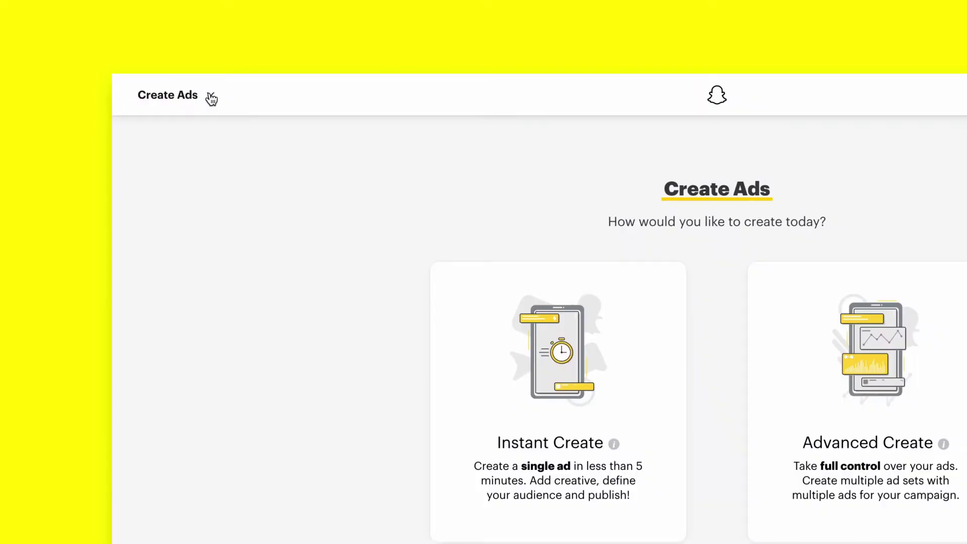
left_click(211, 99)
left_click(211, 100)
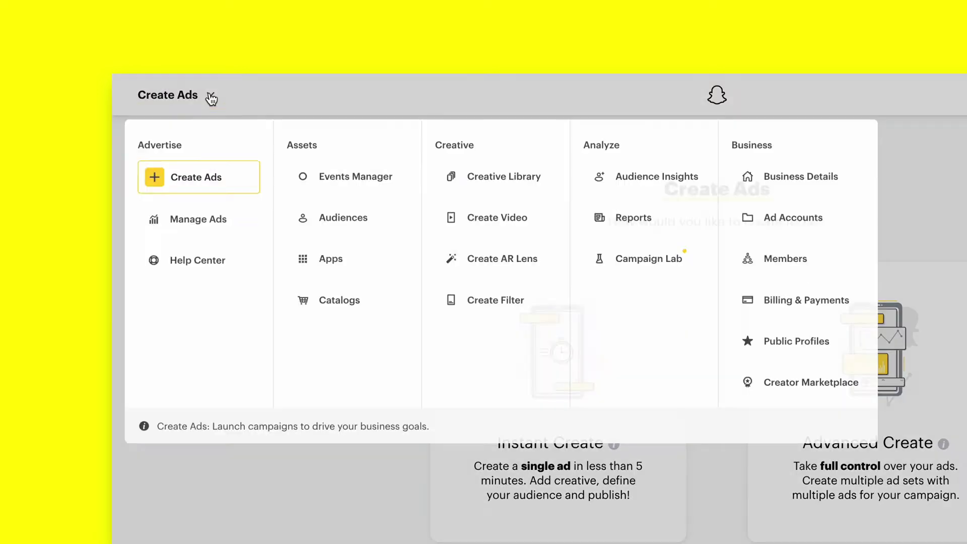
left_click(387, 224)
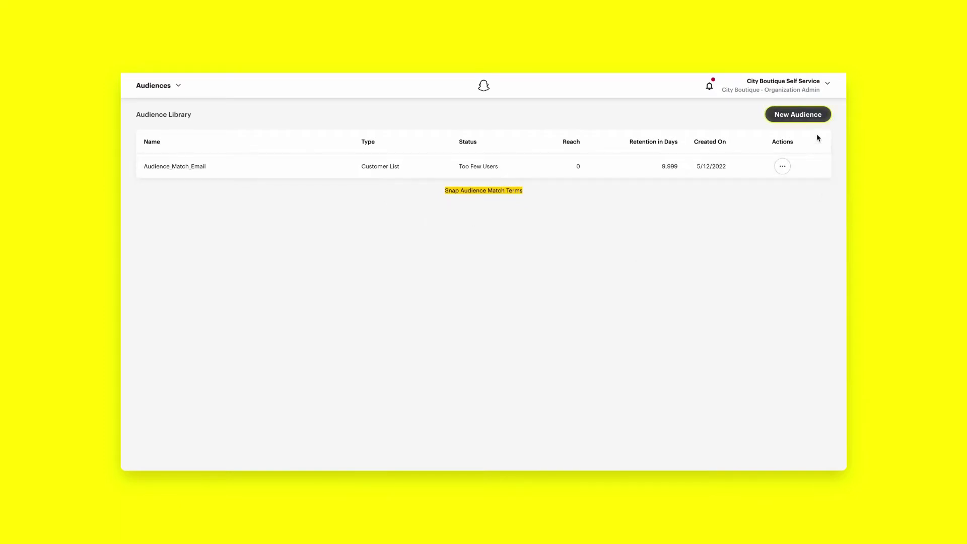
- Start a New Audience > Custom Audience and pick the Website Events pixel source
left_click(799, 116)
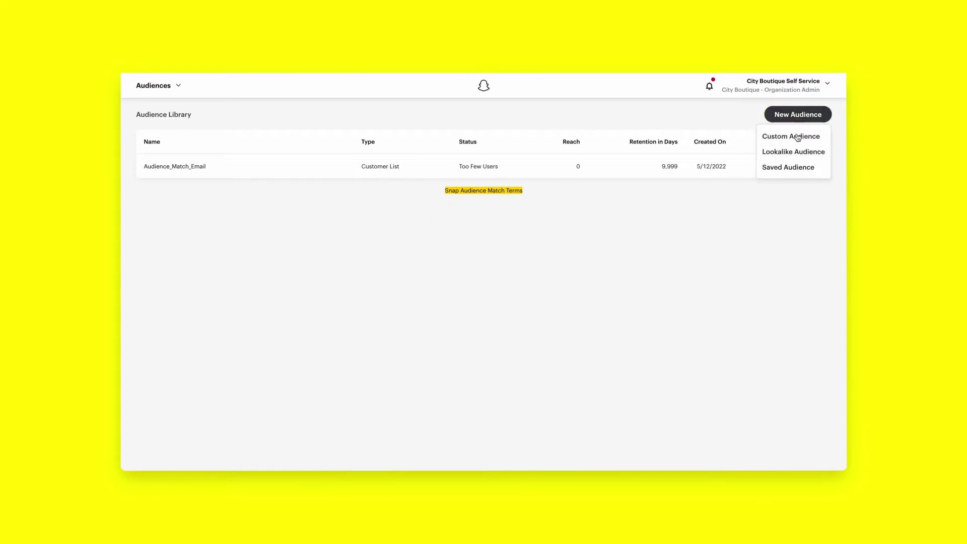
left_click(798, 137)
left_click(798, 137)
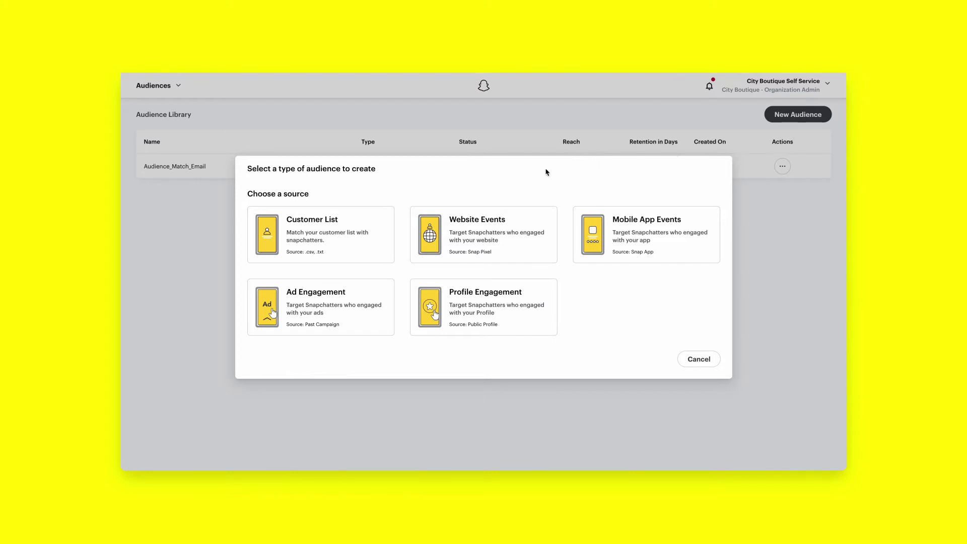
left_click(480, 225)
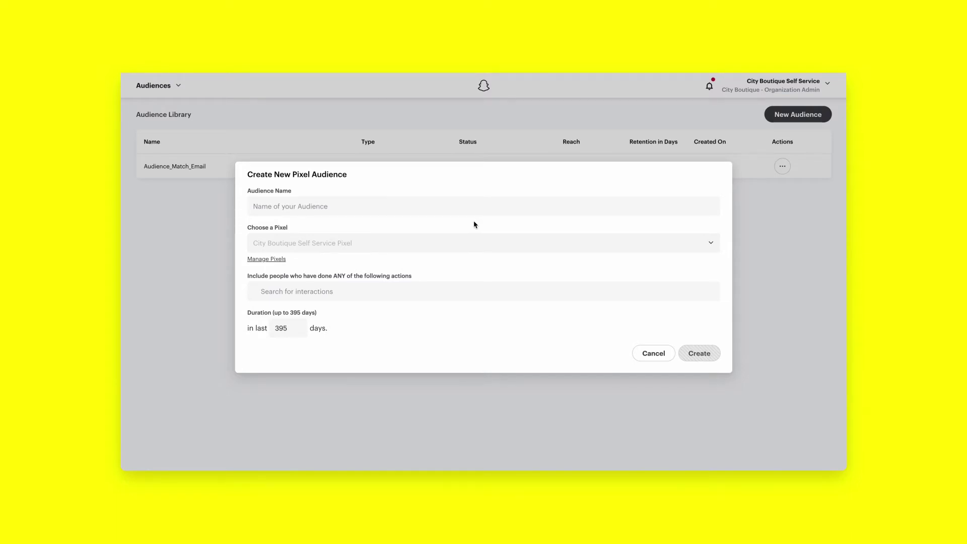
- Name the new pixel audience 'Add to Shopping Cart People'
left_click(466, 207)
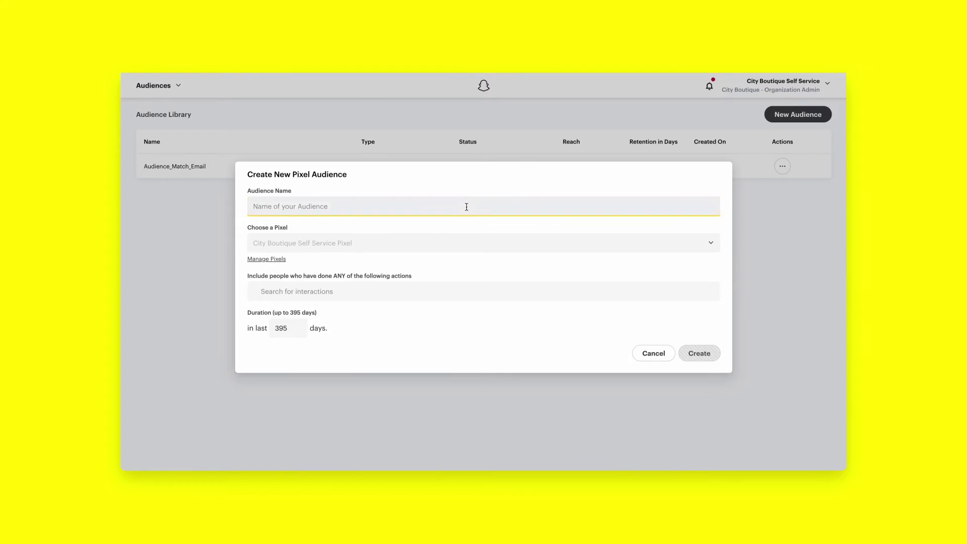
type("Add to Shopping Va")
key("BackSpace")
key("BackSpace")
type("Cart")
key("BackSpace")
key("BackSpace")
key("BackSpace")
key("BackSpace")
type("art People")
- Include the Adds to Cart and Checkouts Started interactions, then create the audience
left_click(544, 283)
left_click(709, 293)
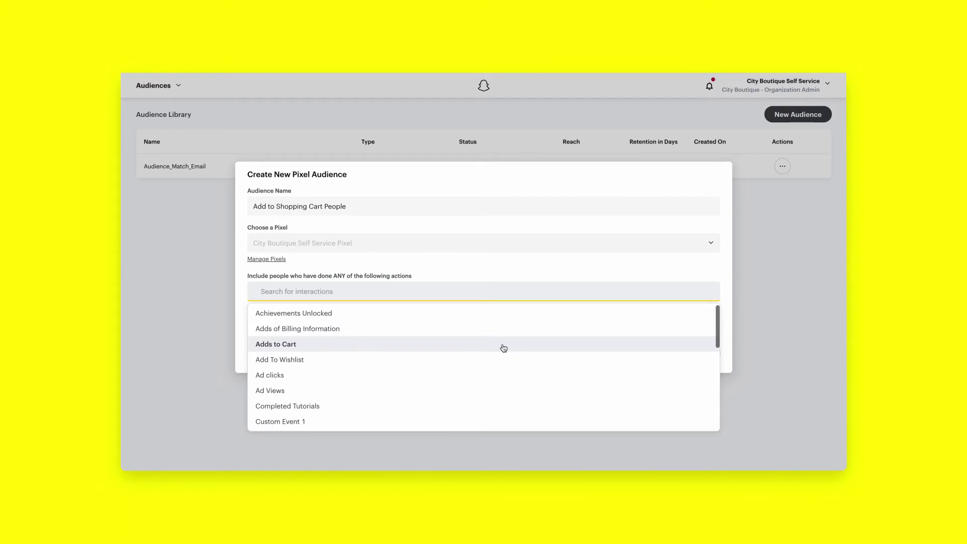
left_click(503, 348)
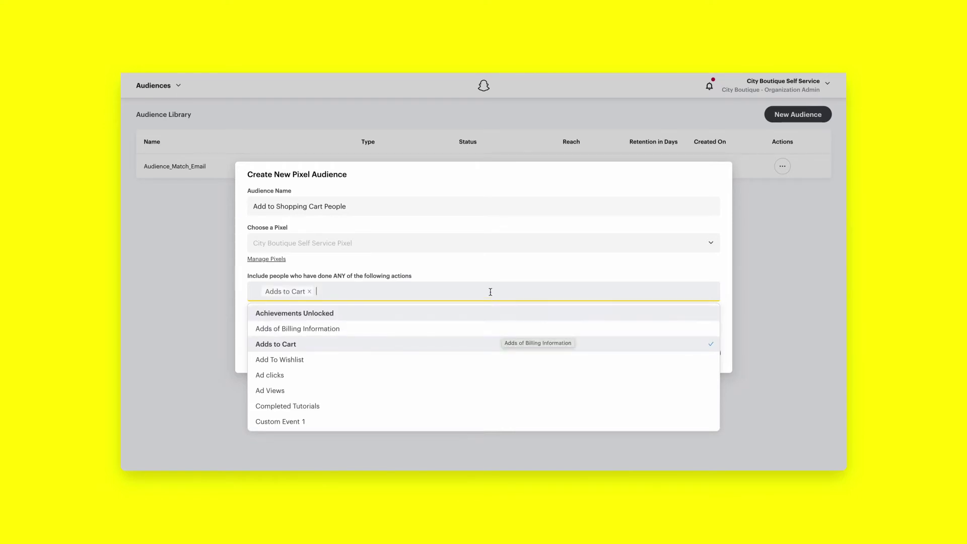
type("check")
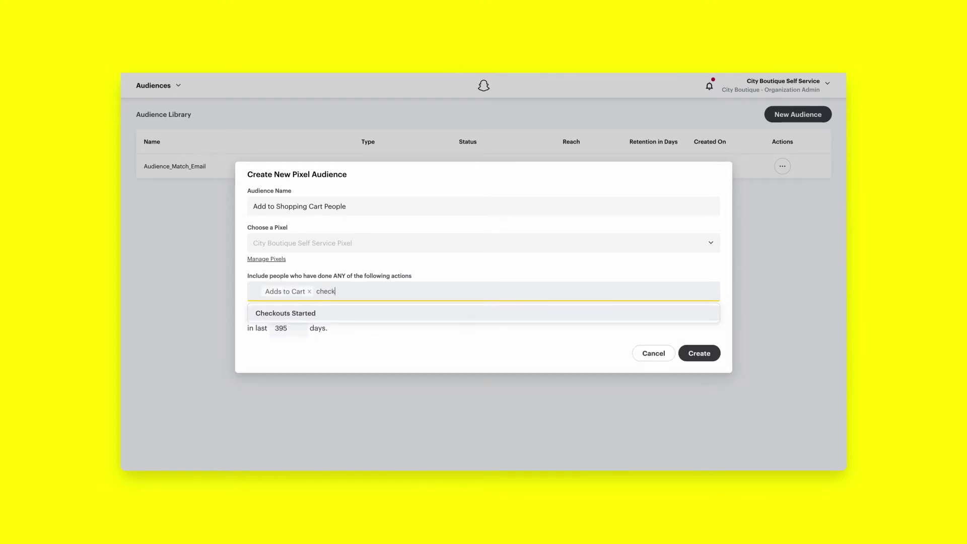
left_click(347, 316)
left_click(726, 296)
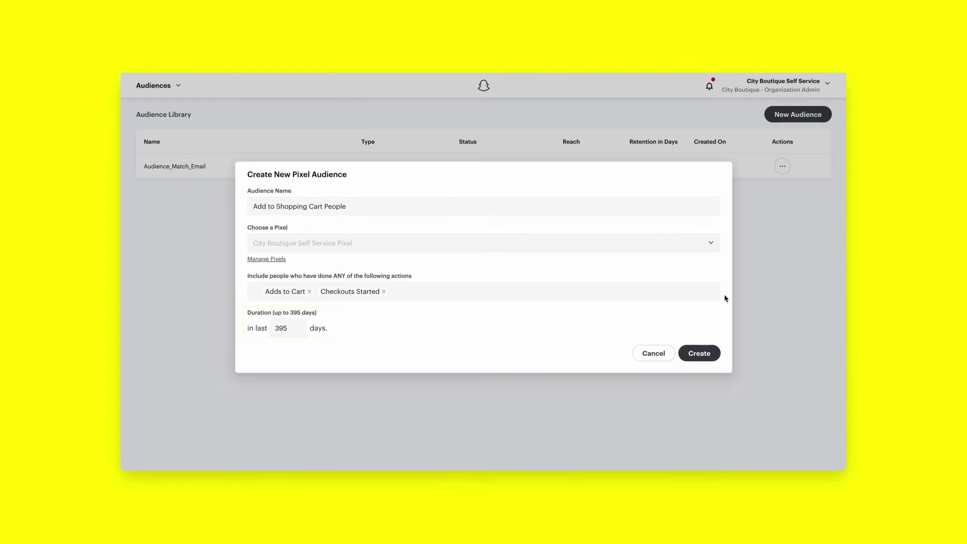
left_click(703, 355)
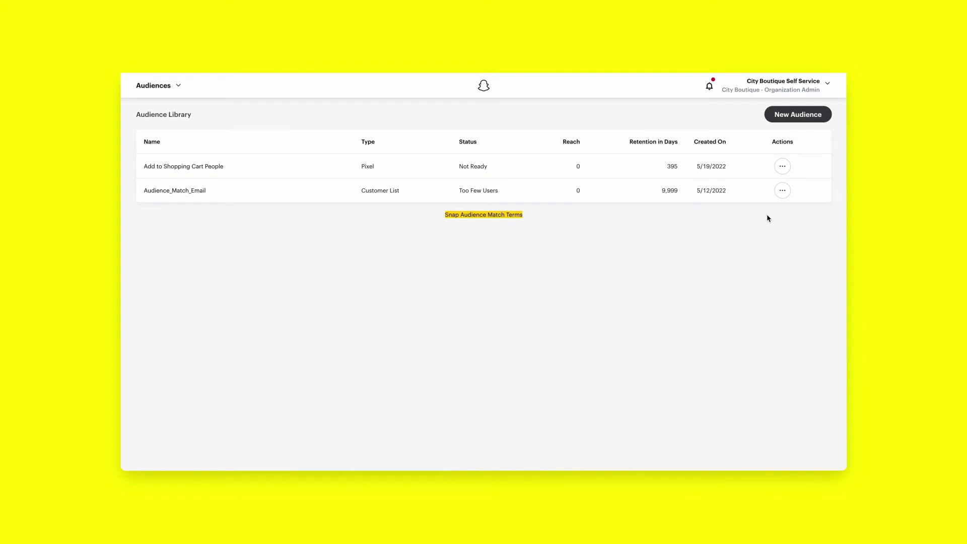
- Open the actions menu for the new Add to Shopping Cart People audience
left_click(782, 166)
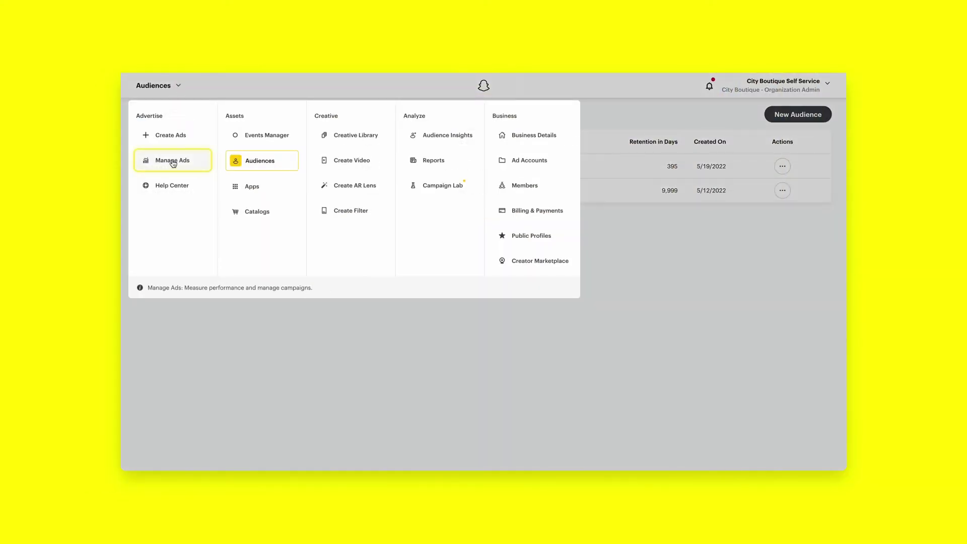
- Go to Manage Ads, then switch to Events Manager to view the City Boutique pixel
left_click(173, 161)
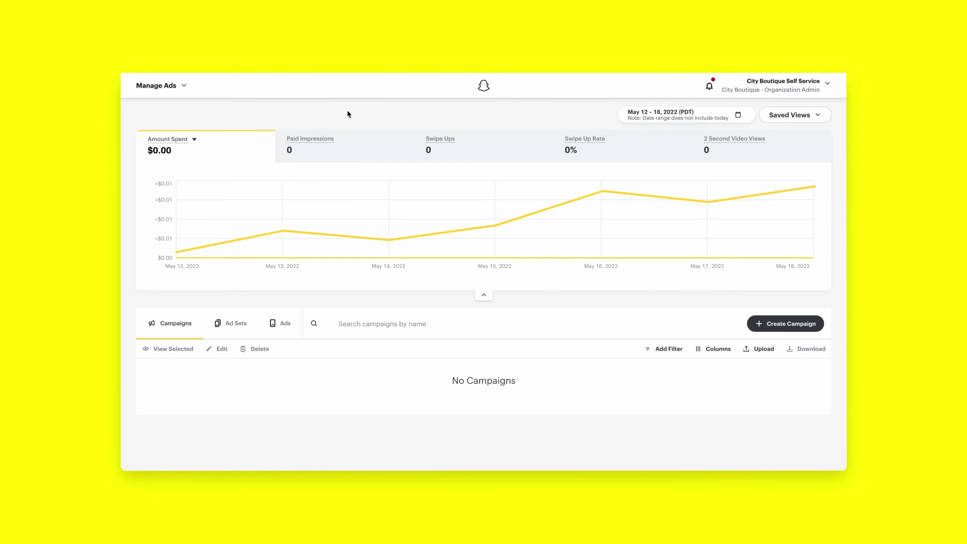
left_click(183, 87)
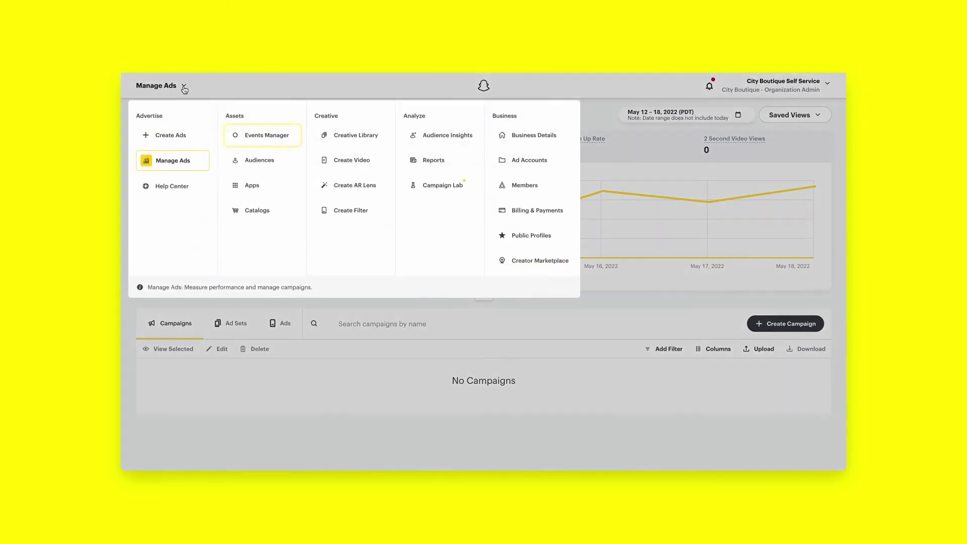
left_click(254, 135)
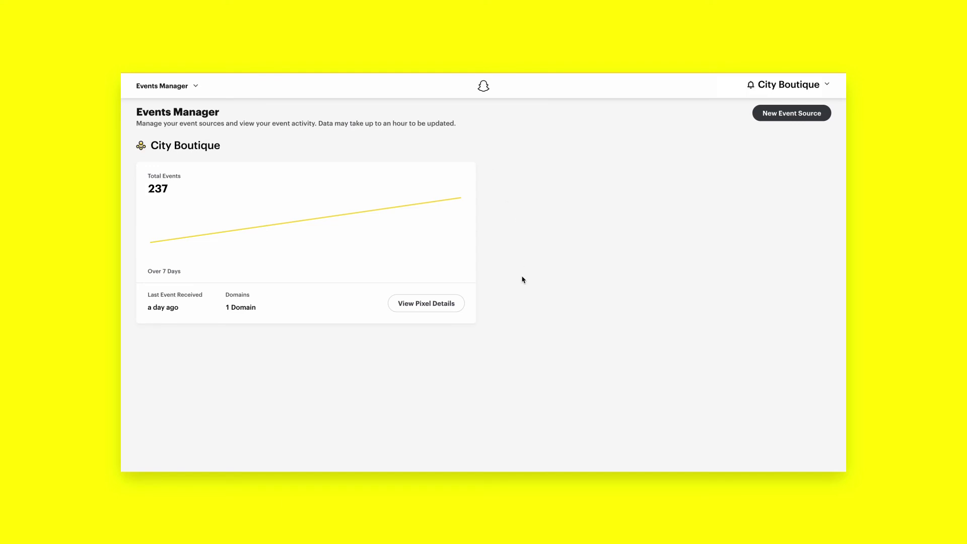
- Show the City Boutique pixel details for the Last 28 Days (May 17 – Jun 13)
left_click(430, 307)
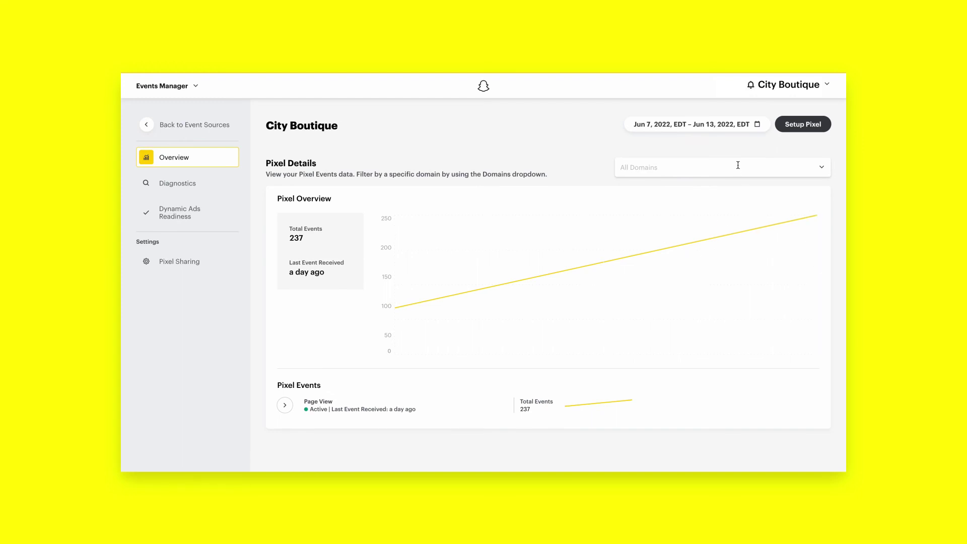
left_click(758, 126)
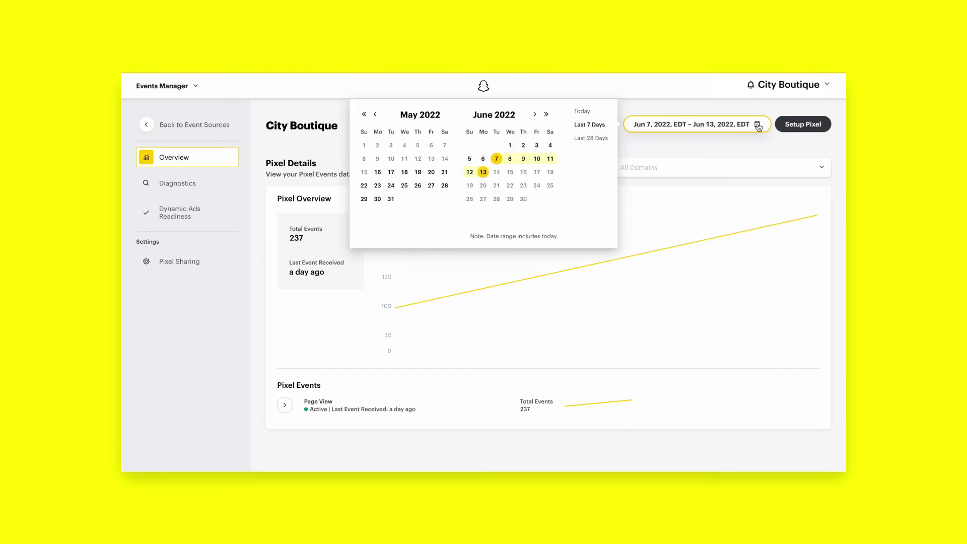
left_click(597, 139)
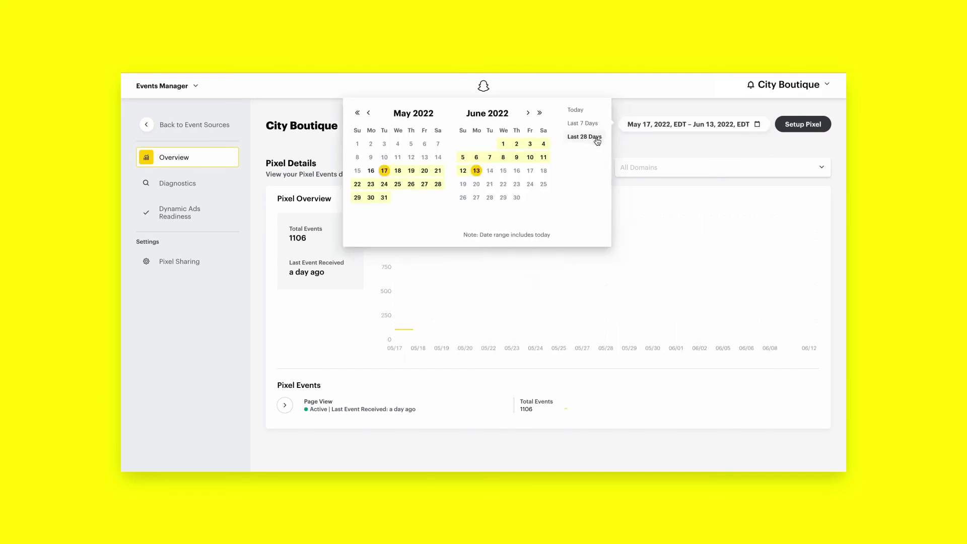
left_click(673, 146)
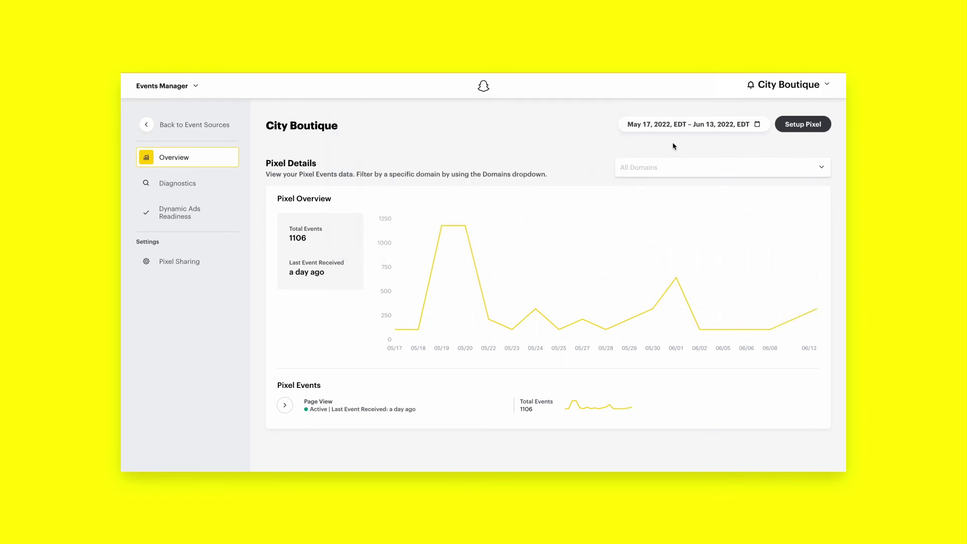